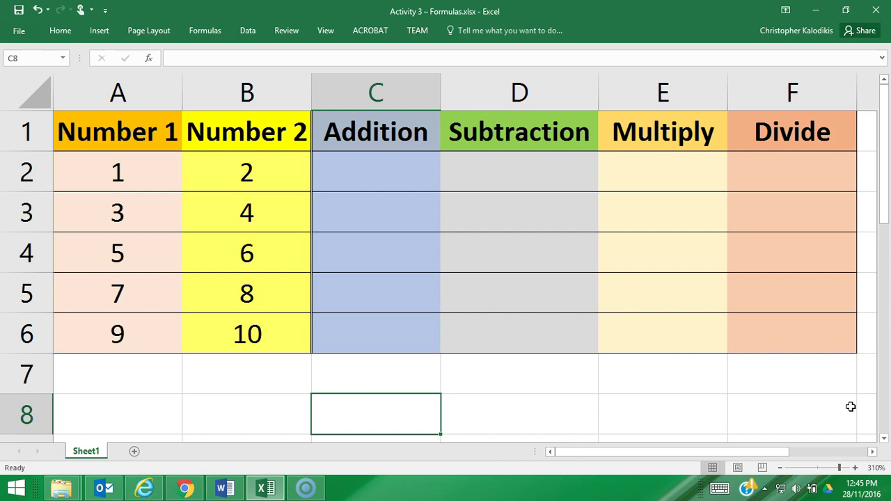
- Walk through the table's column headings and the Number 1 / Number 2 values in rows 2–6
click(118, 90)
click(25, 131)
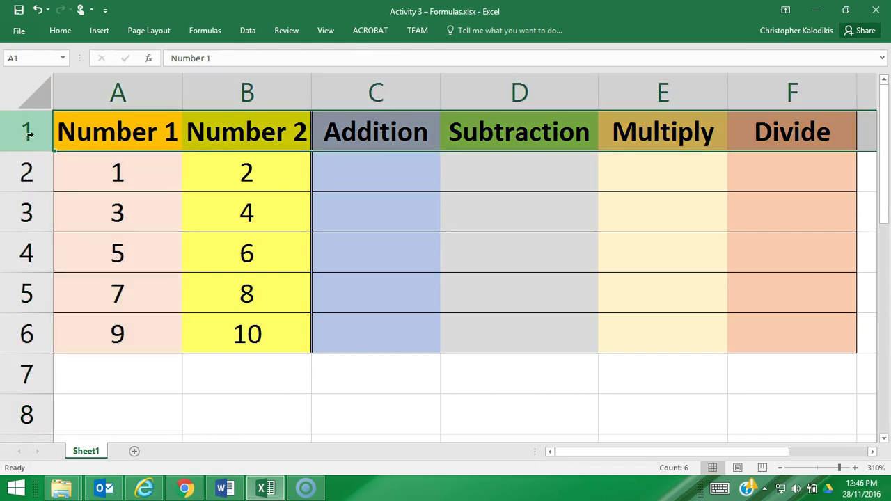
click(451, 205)
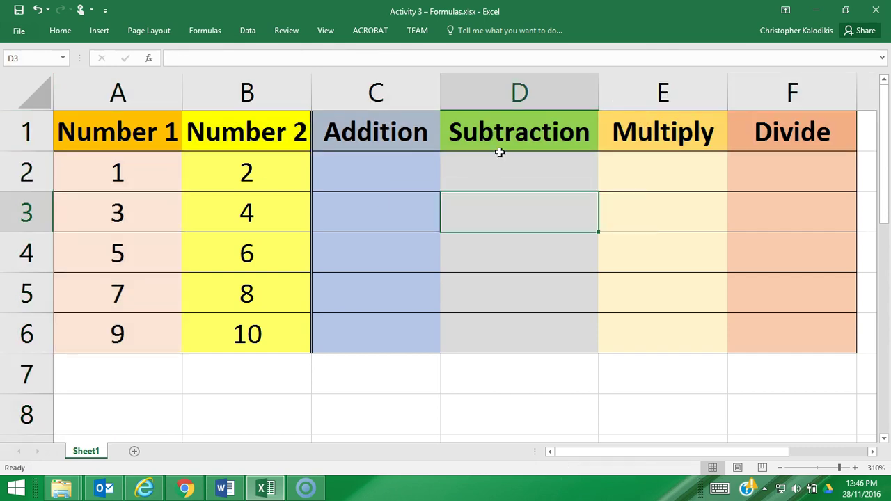
click(106, 126)
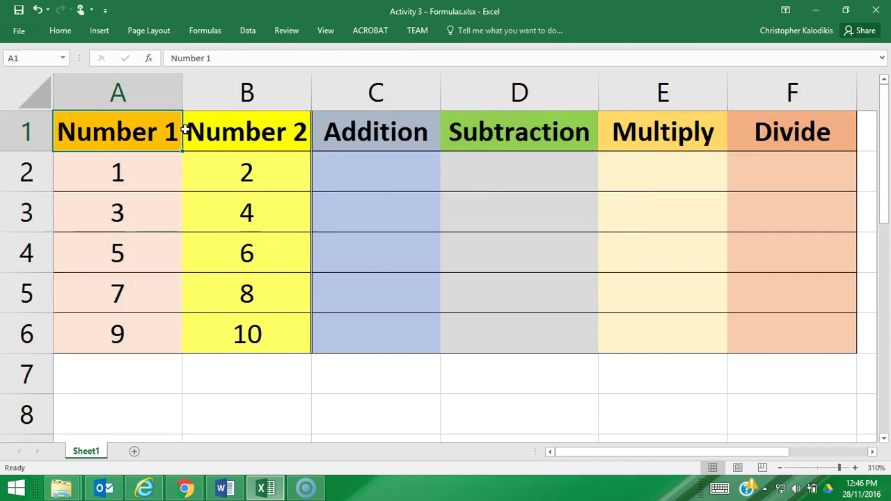
click(257, 130)
click(352, 117)
click(519, 132)
click(634, 132)
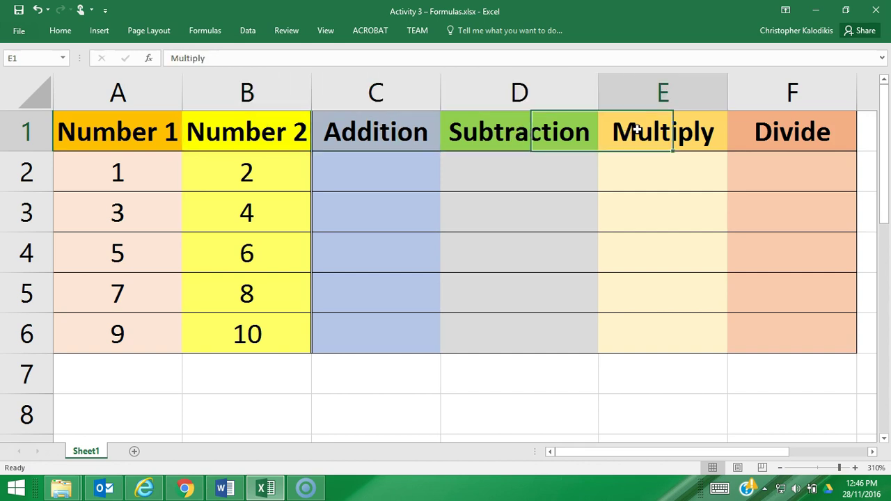
click(790, 141)
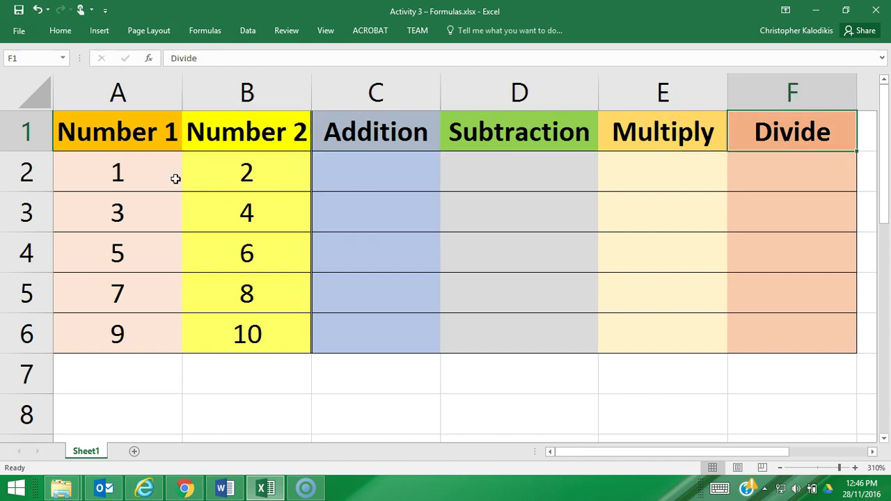
click(143, 174)
click(233, 172)
click(129, 206)
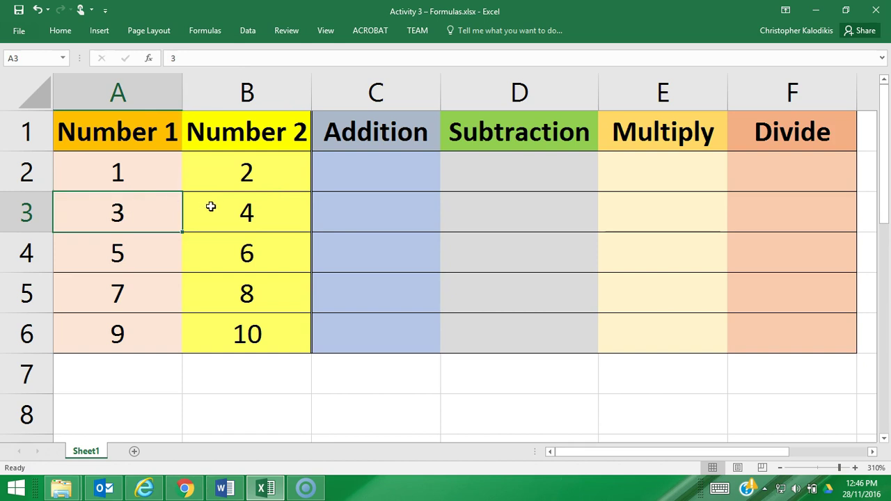
click(209, 206)
click(118, 256)
click(243, 253)
click(103, 309)
click(230, 310)
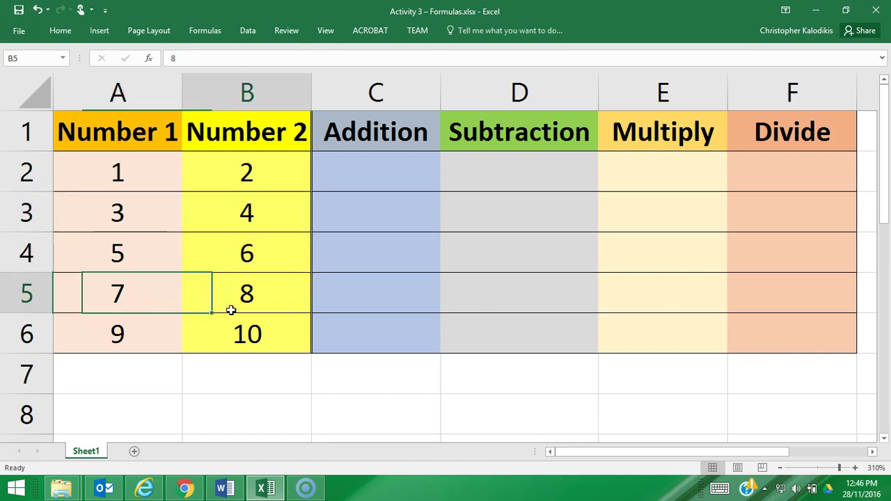
click(141, 334)
click(224, 335)
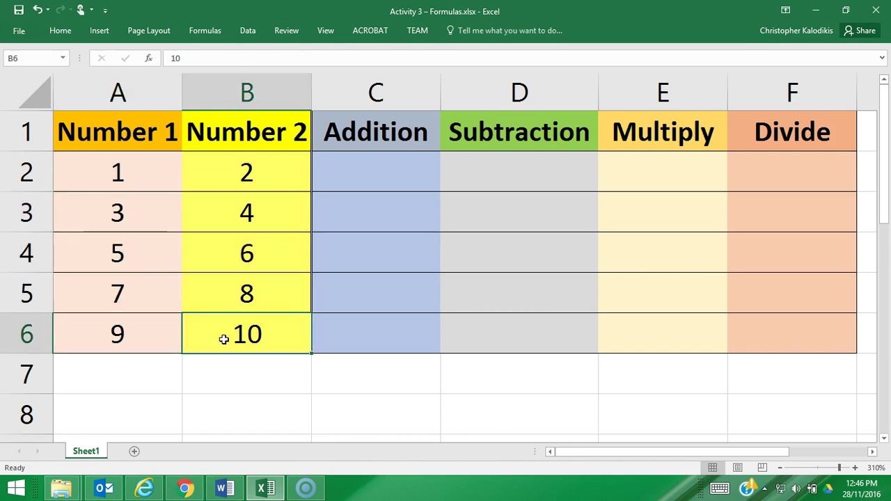
- Point out A2 and B2 and where each Addition, Subtraction, Multiply and Divide result goes
click(395, 278)
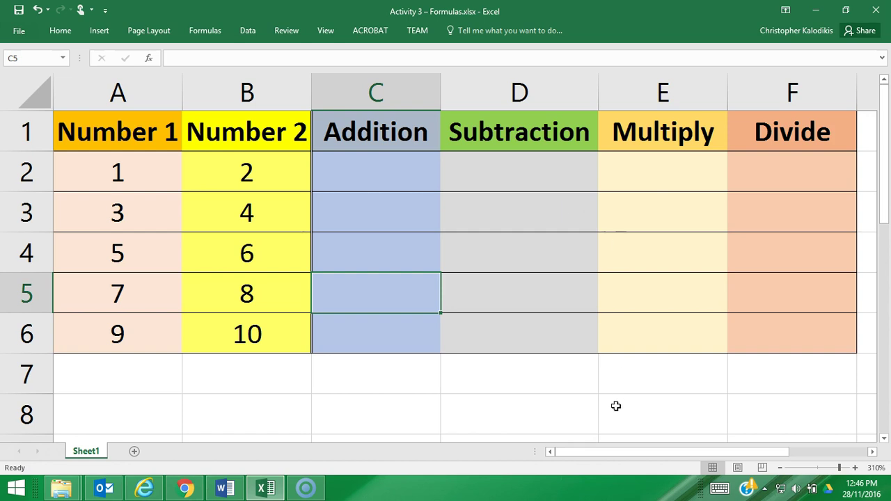
click(596, 413)
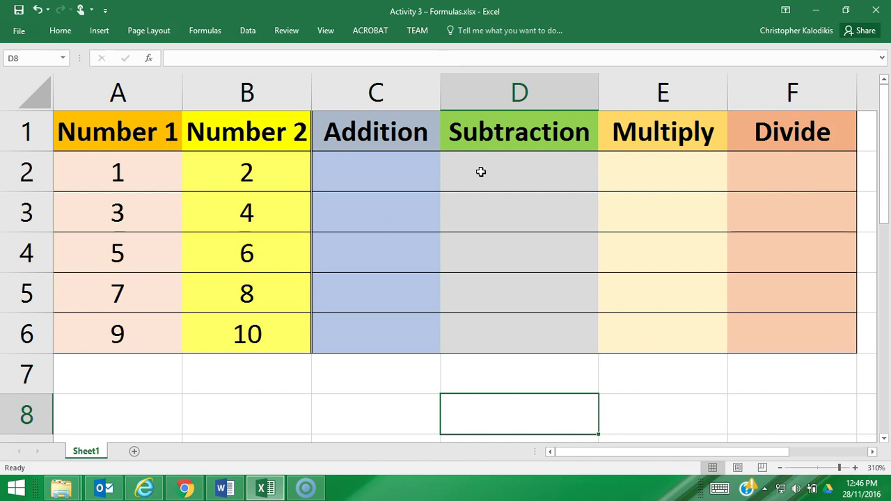
click(577, 245)
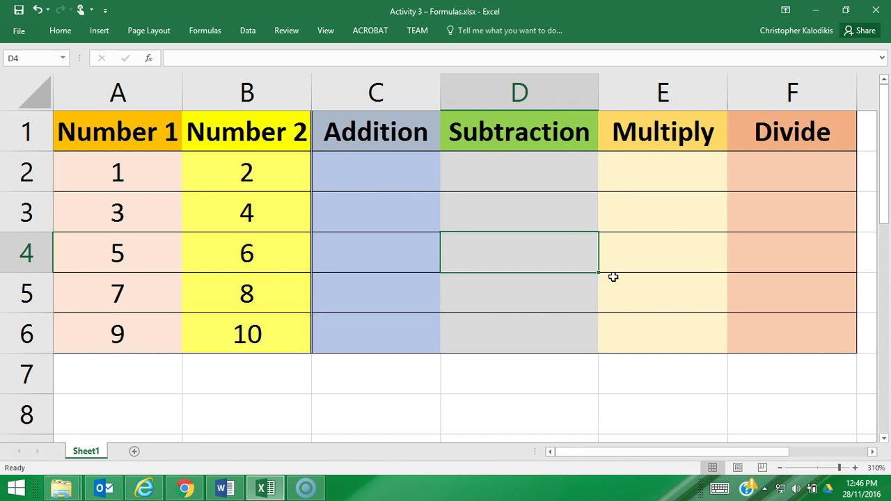
click(120, 174)
click(242, 176)
click(114, 179)
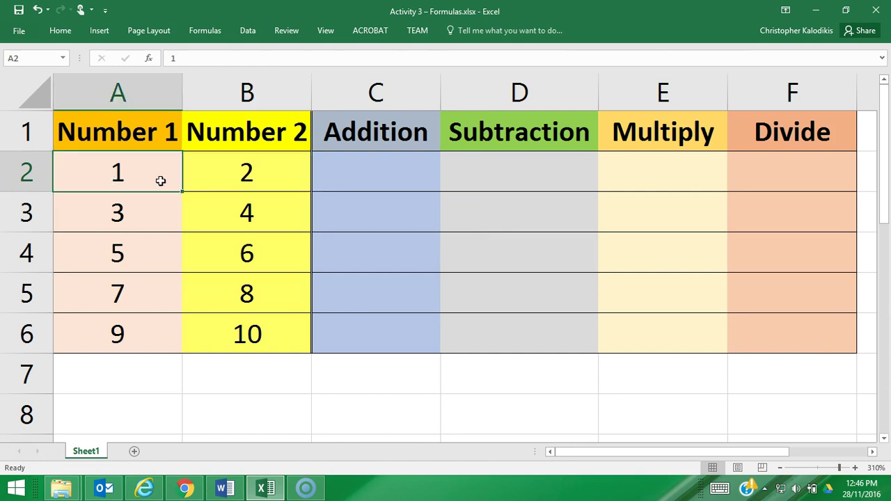
click(252, 184)
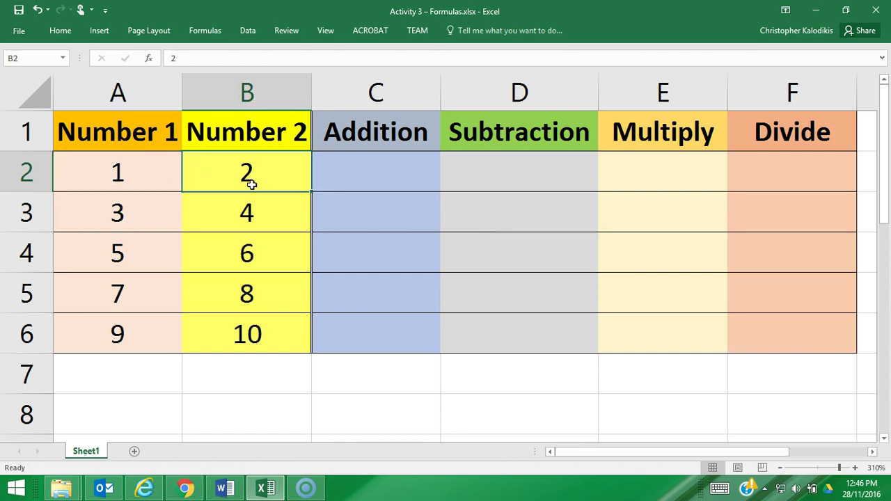
click(383, 169)
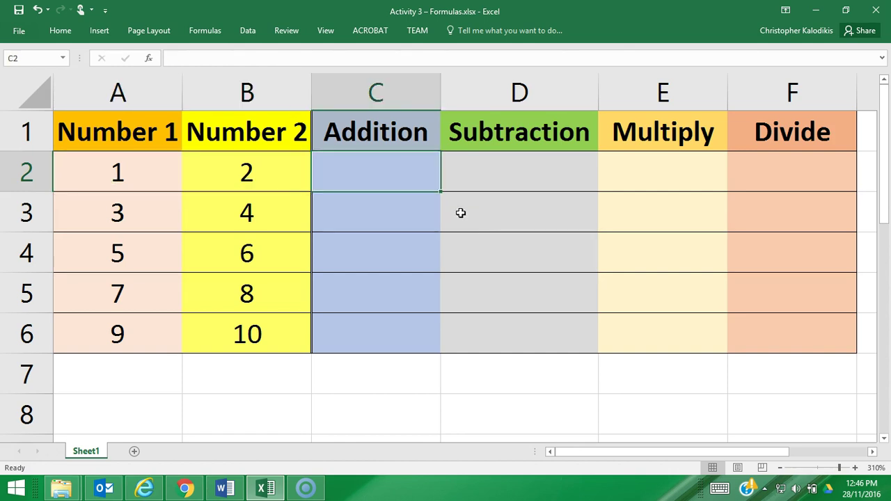
click(520, 173)
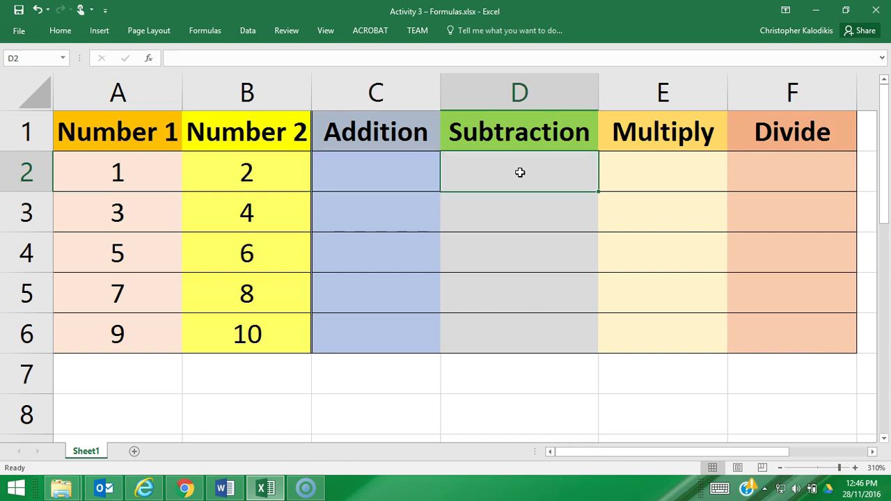
click(692, 178)
click(768, 160)
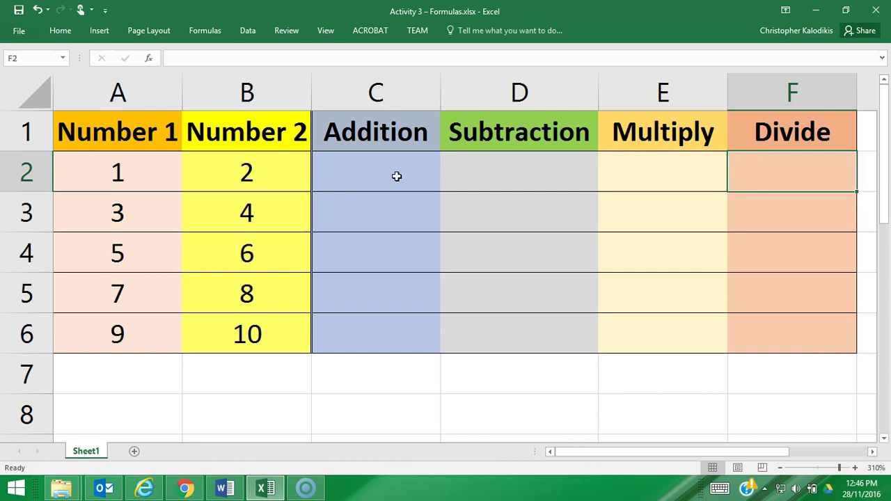
- Enter =A2+B2 in C2 so it shows 3, then recheck the formula
click(343, 183)
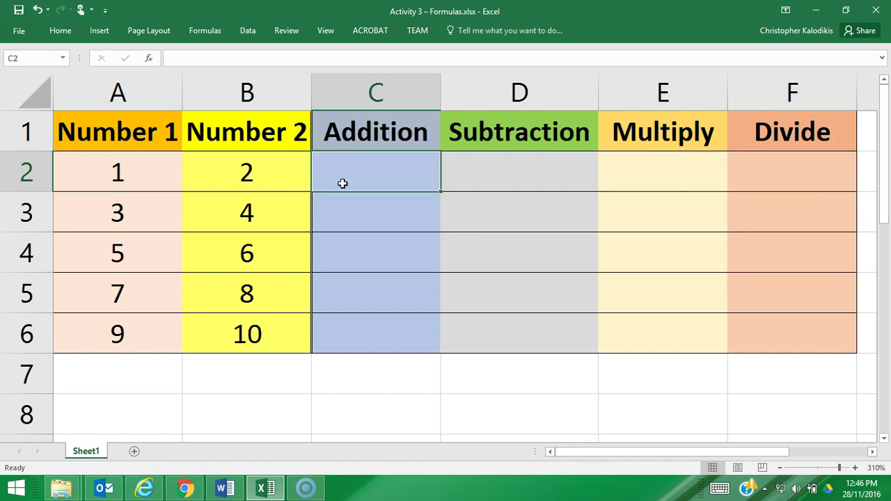
text(=)
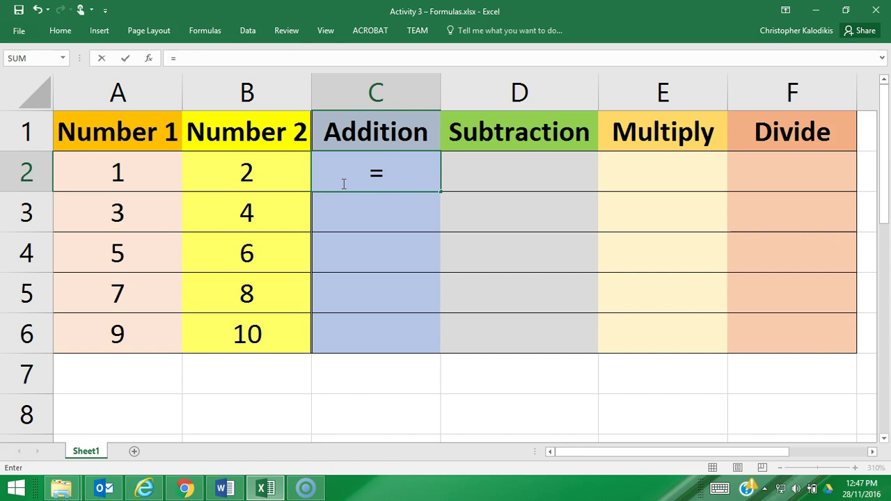
text(A2)
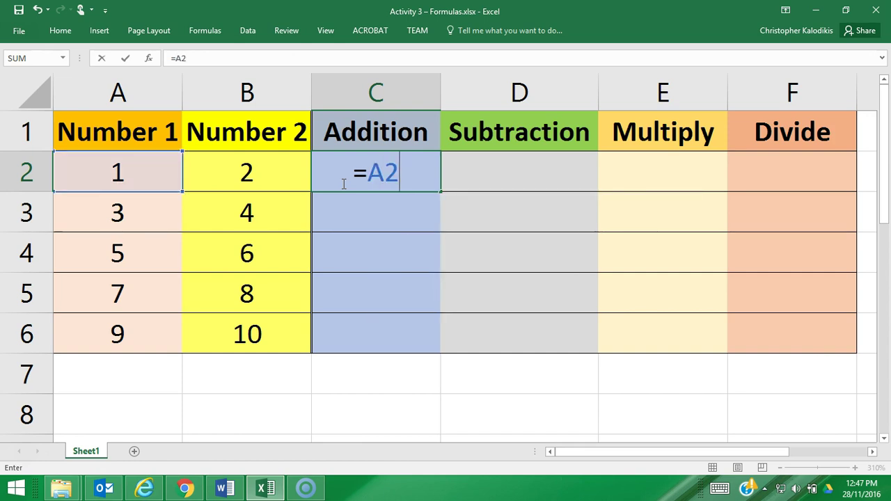
text(+B2)
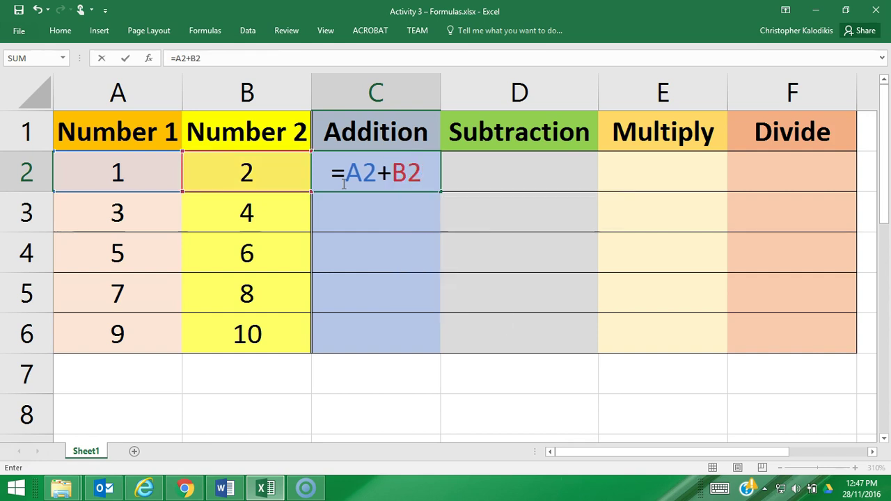
key(Return)
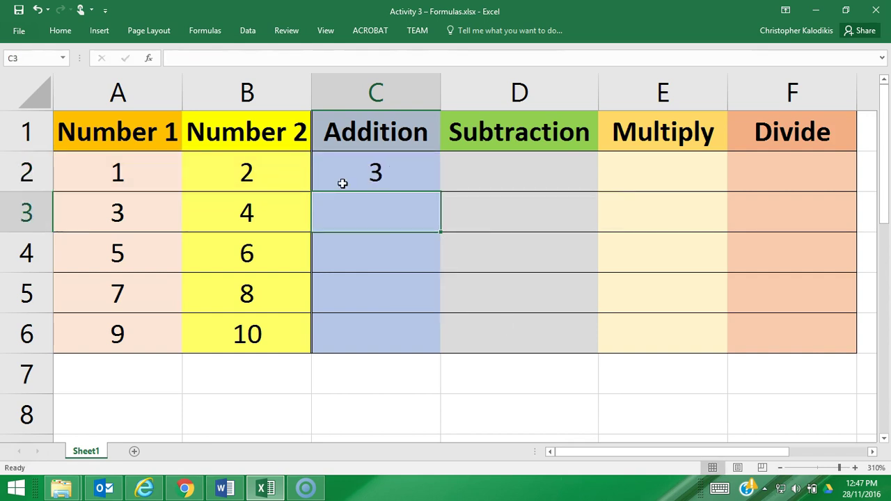
click(342, 184)
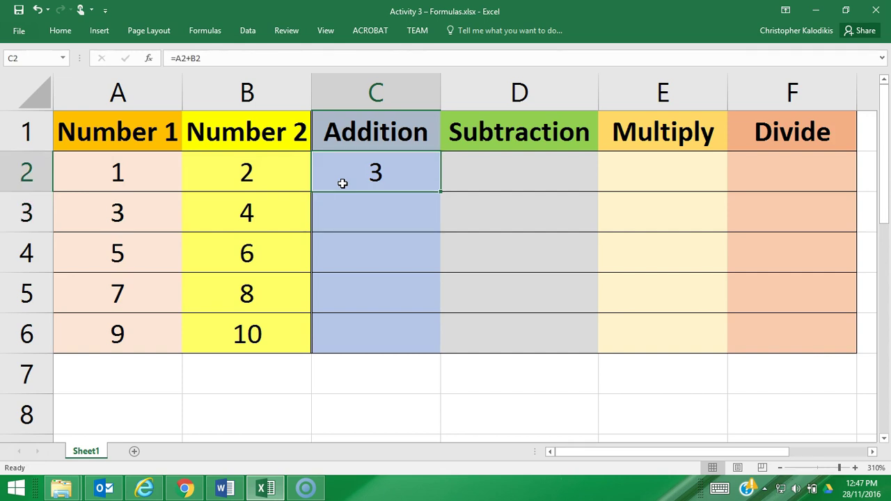
key(Right)
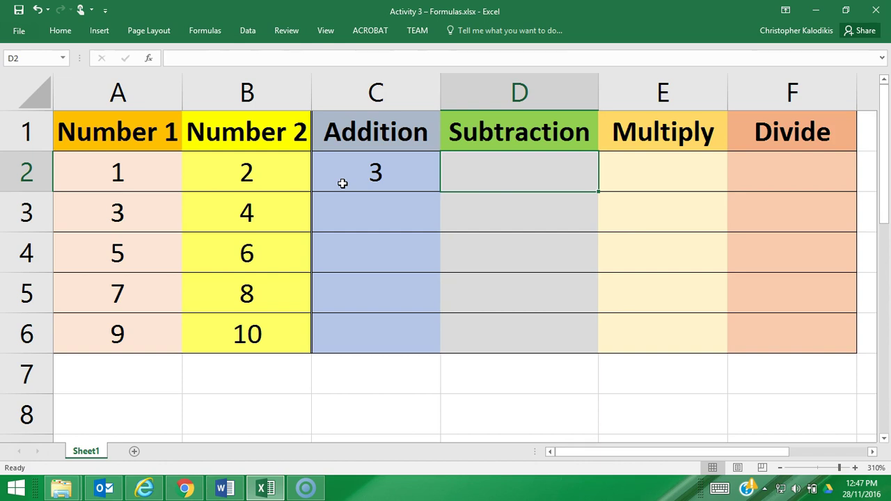
- Build =A2-B2 in D2 by clicking A2 and B2, giving -1, and recheck it
text(=)
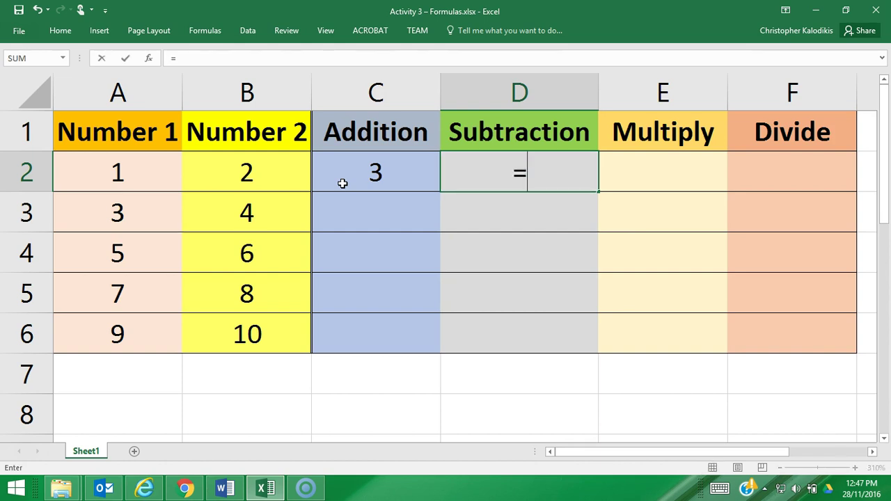
click(99, 170)
text(-)
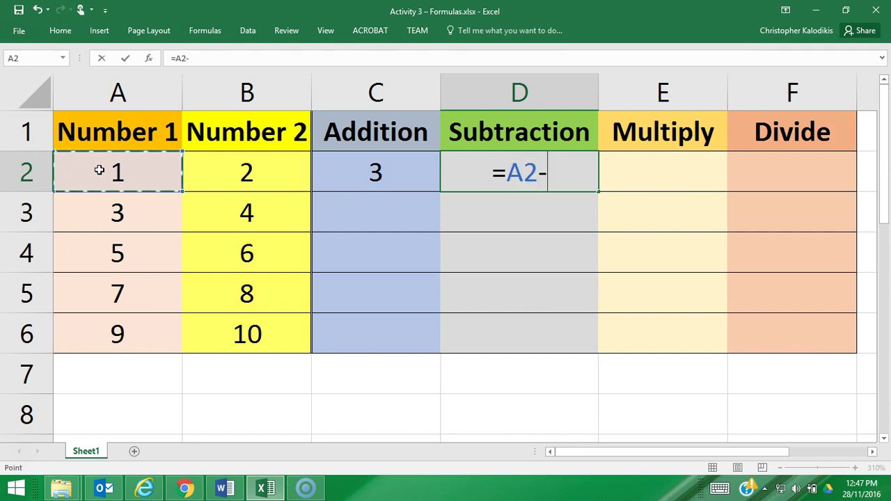
click(237, 168)
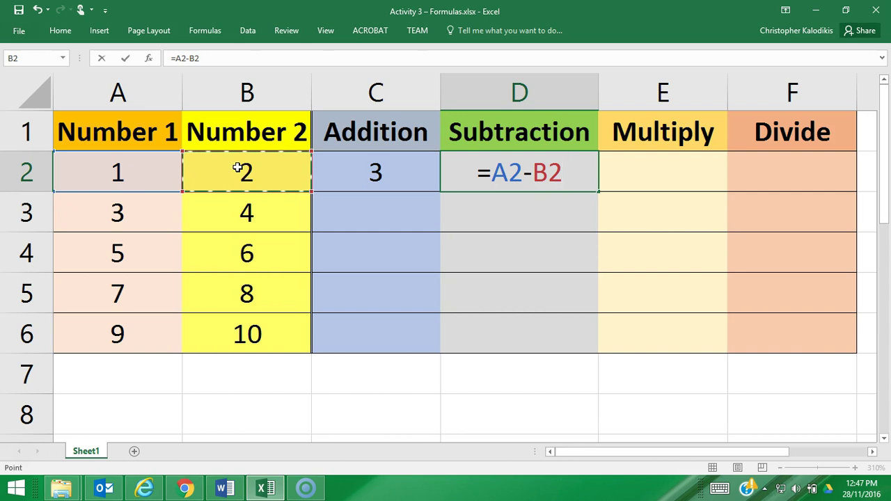
key(Return)
key(Up)
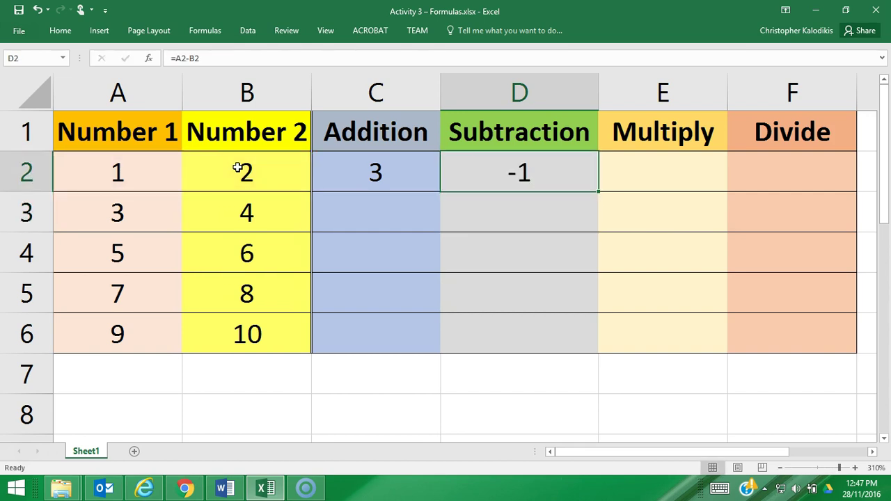
key(Right)
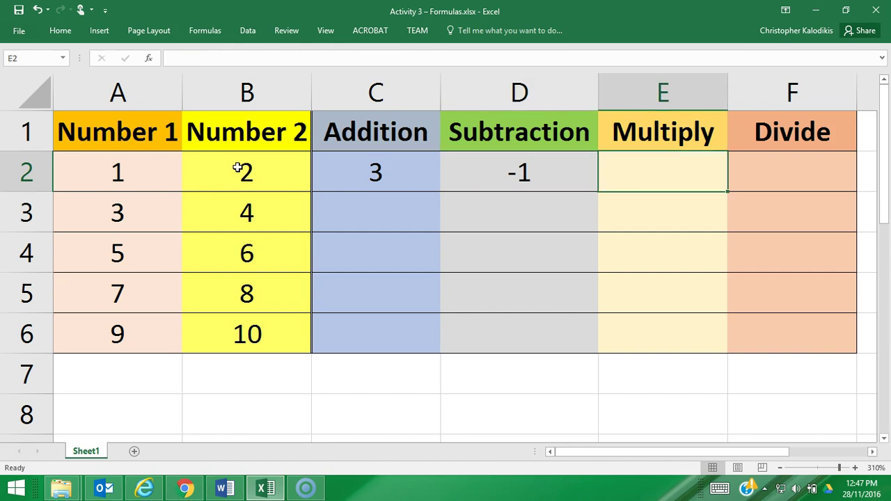
- Build =A2*B2 in E2 by clicking A2 and B2, giving 2
text(=)
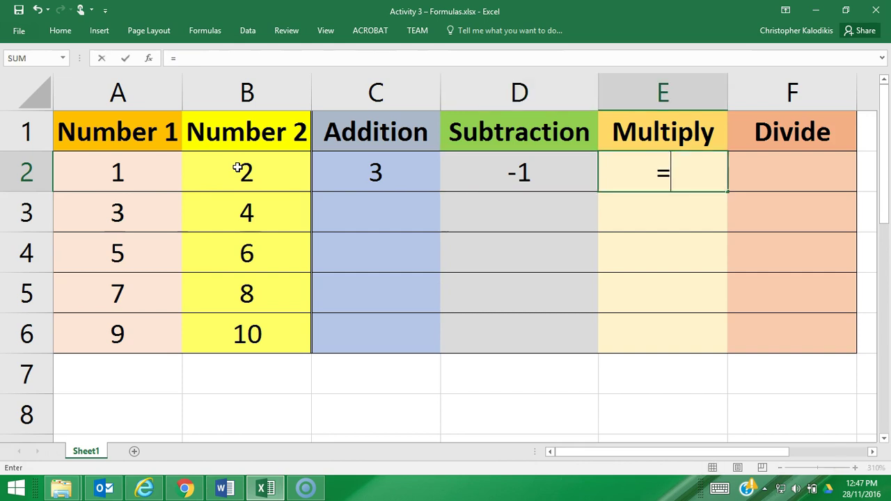
click(137, 177)
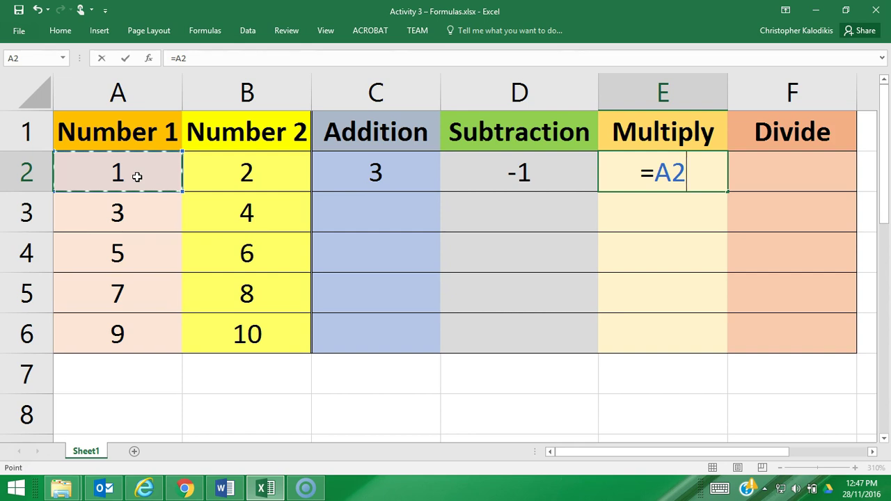
text(*)
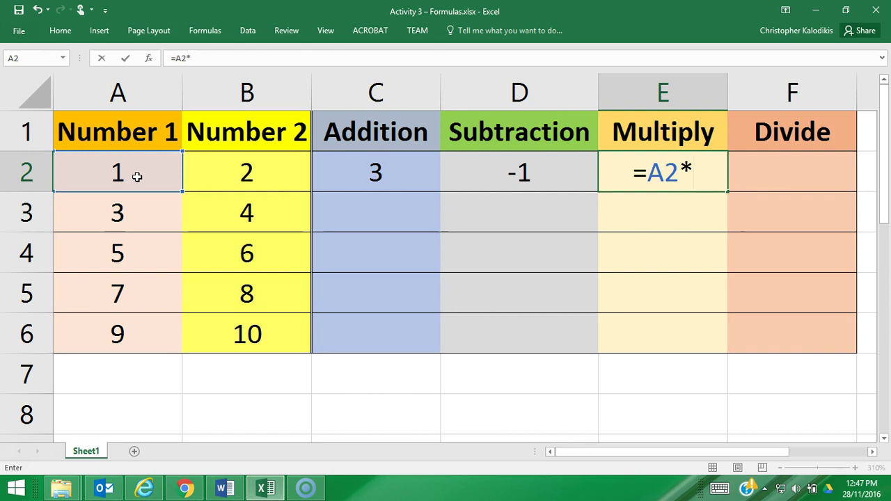
click(238, 179)
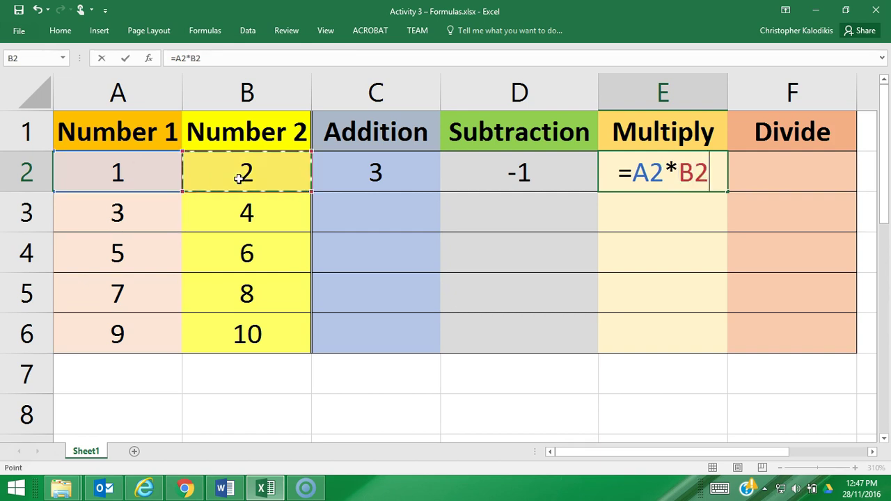
key(Return)
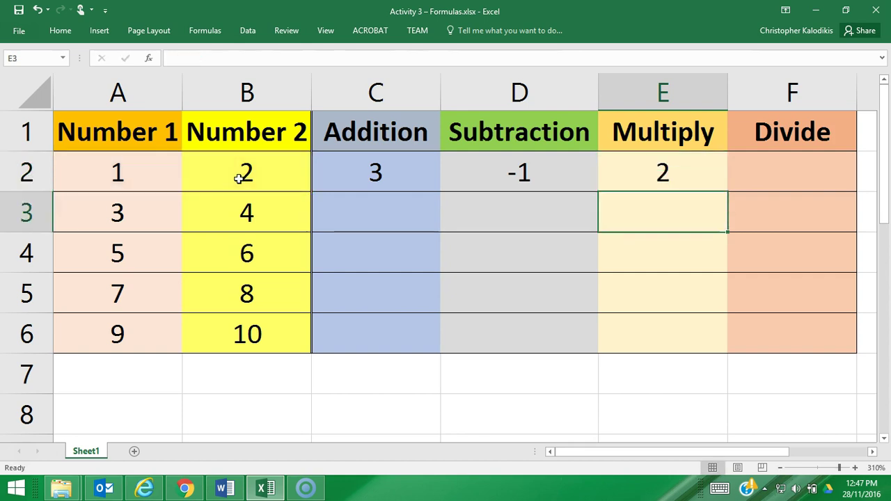
- Build =A2/B2 in F2 by clicking A2 and B2, giving 0.5
click(785, 179)
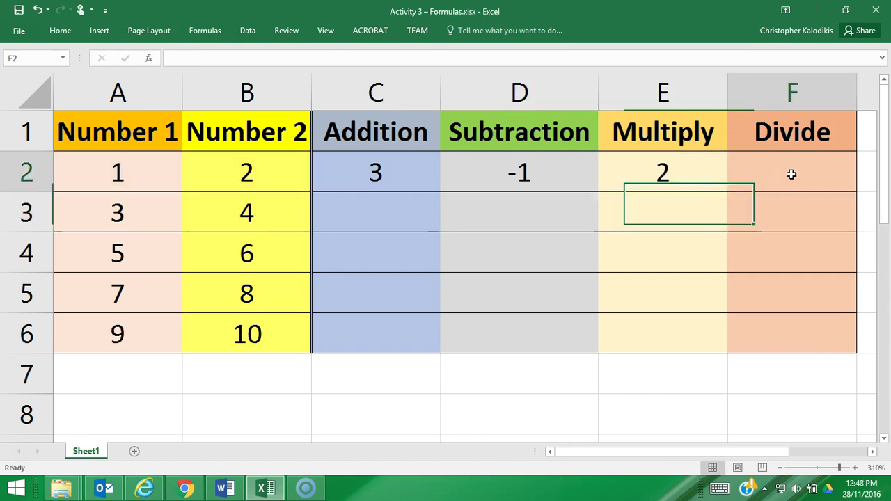
text(=)
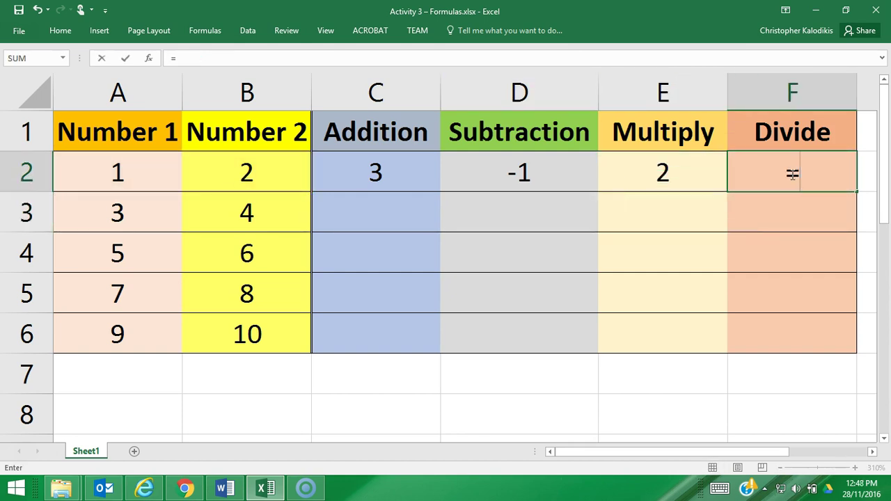
click(105, 179)
text(/)
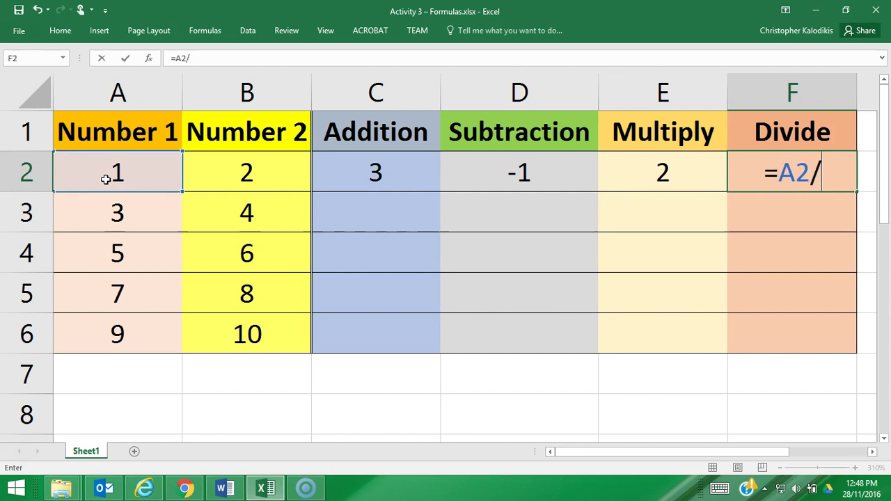
click(237, 172)
key(Return)
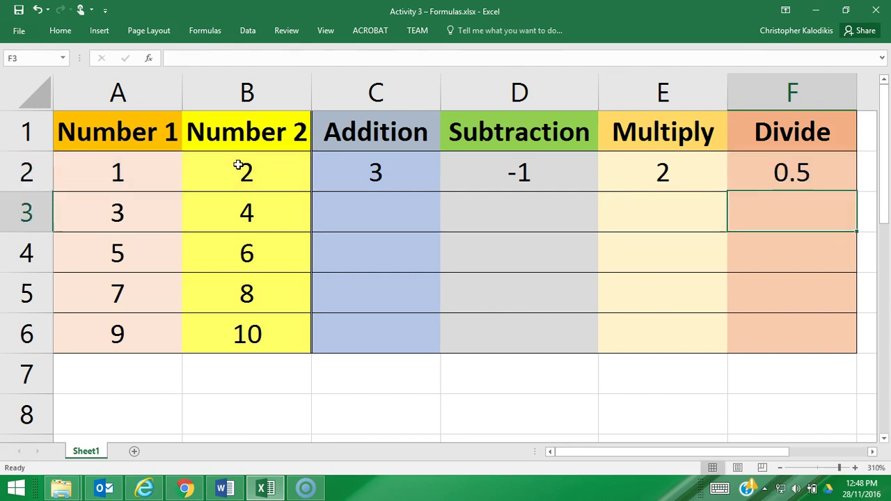
- Review A2 and B2, then the formulas in C2, D2, E2 and F2
click(115, 179)
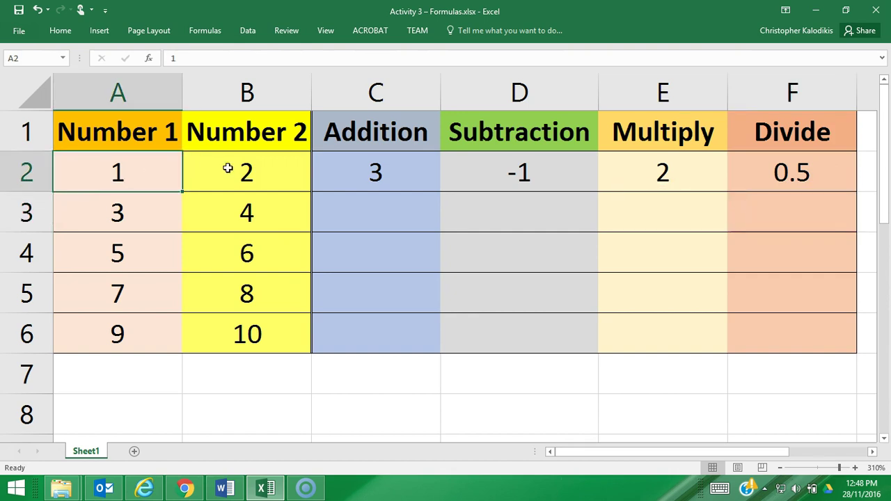
click(228, 169)
click(118, 179)
click(214, 179)
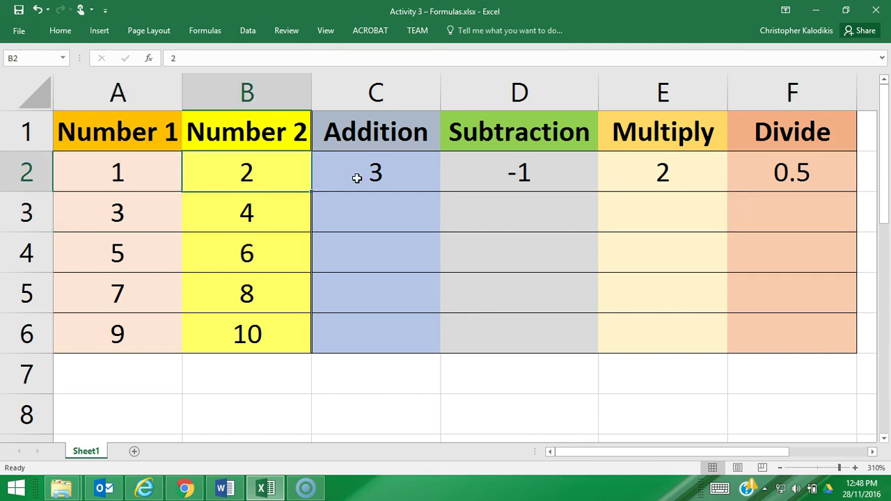
click(358, 178)
click(539, 174)
click(700, 176)
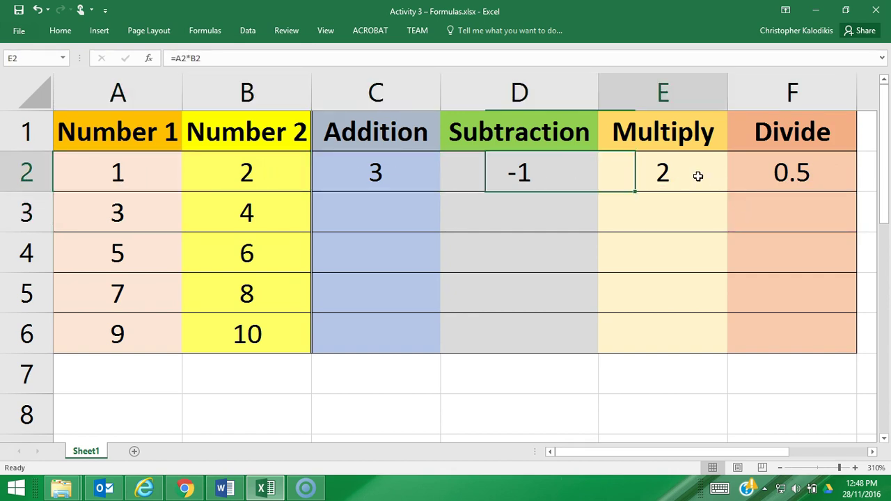
click(836, 176)
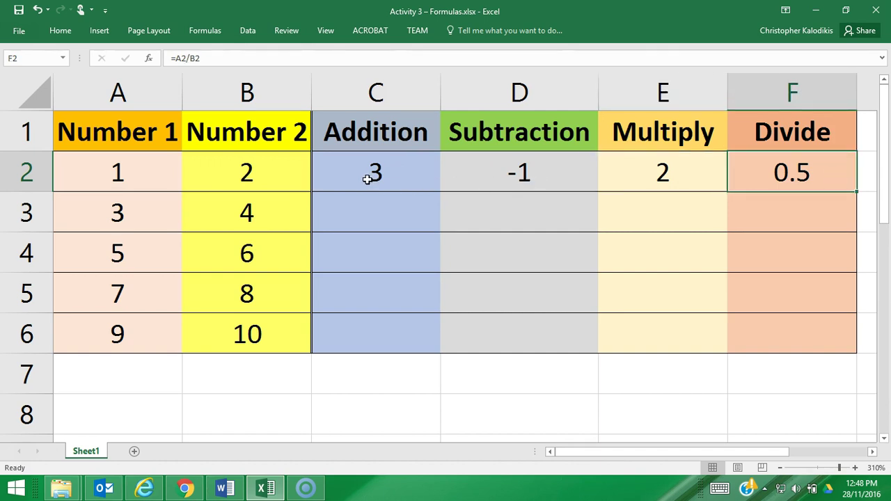
- Select C2:F2 and drag the fill handle down to row 6 to copy the formulas
drag(350, 172, 787, 174)
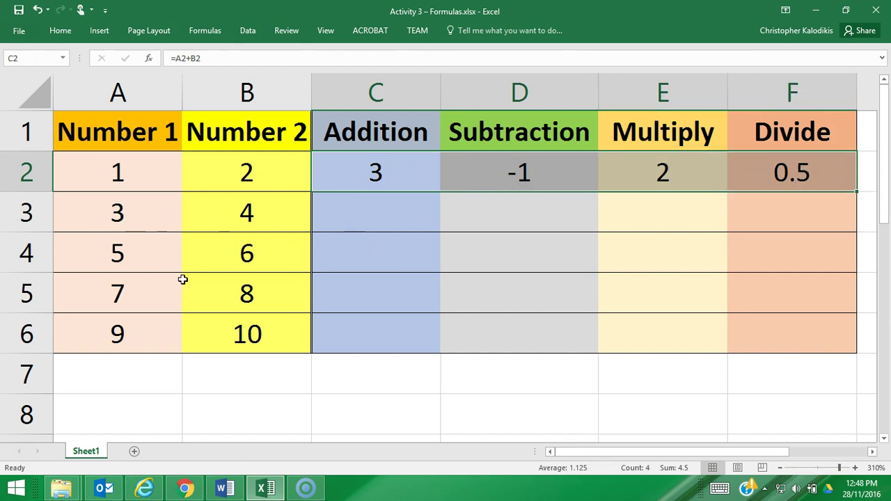
mouse_move(835, 196)
drag(858, 192, 836, 338)
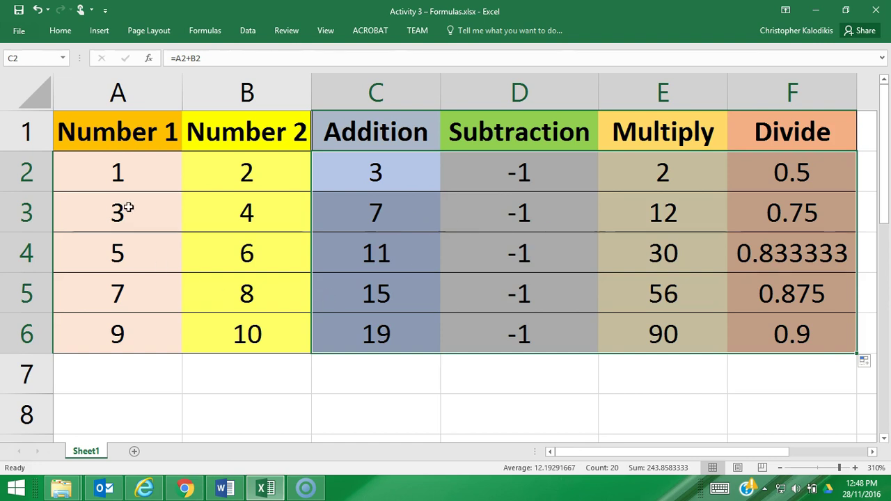
click(354, 265)
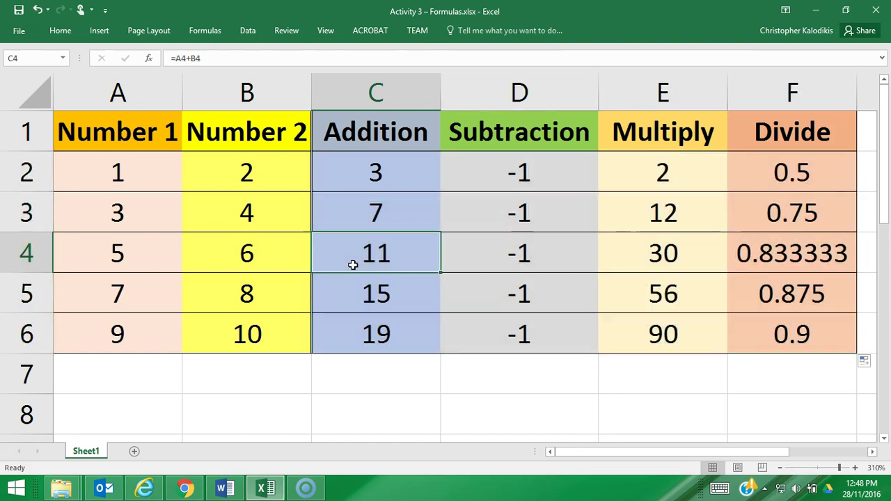
click(26, 252)
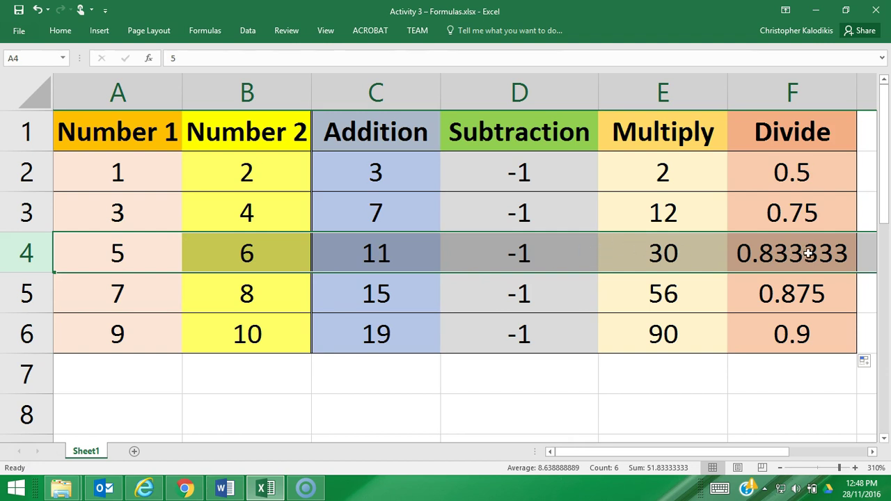
click(154, 263)
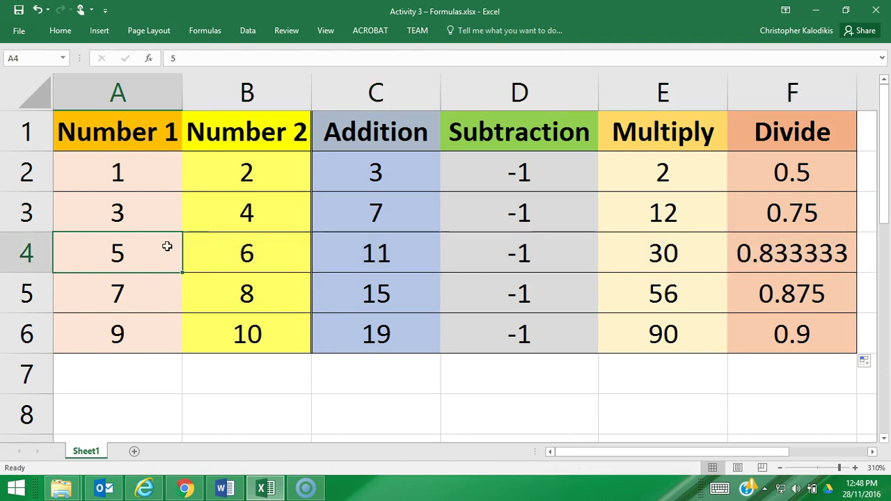
click(357, 176)
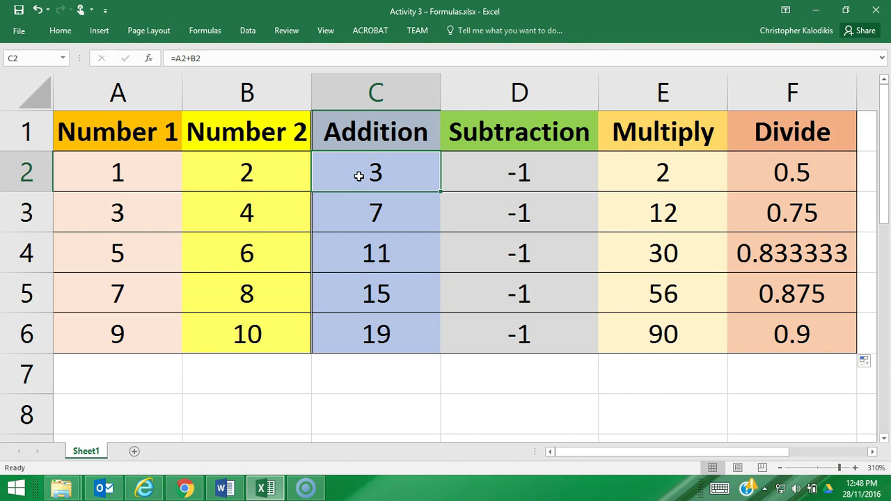
- Change B2 to 5 and check row 2's recalculated results
click(256, 175)
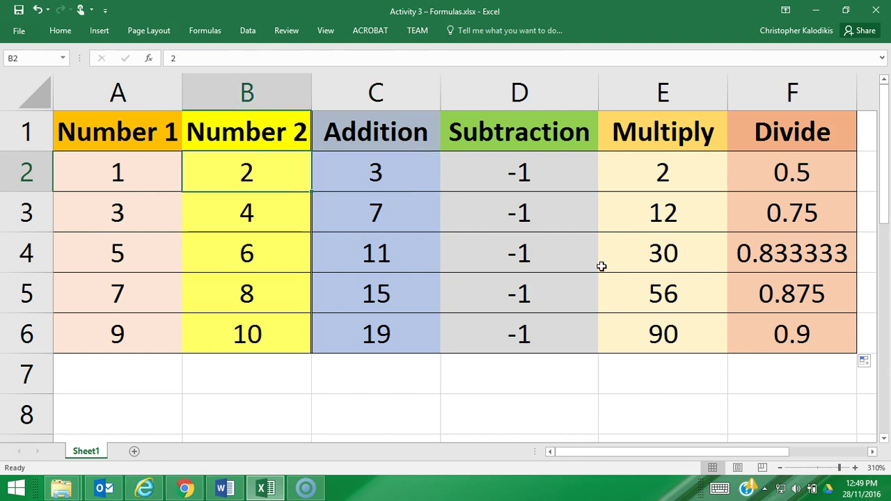
text(5)
key(Return)
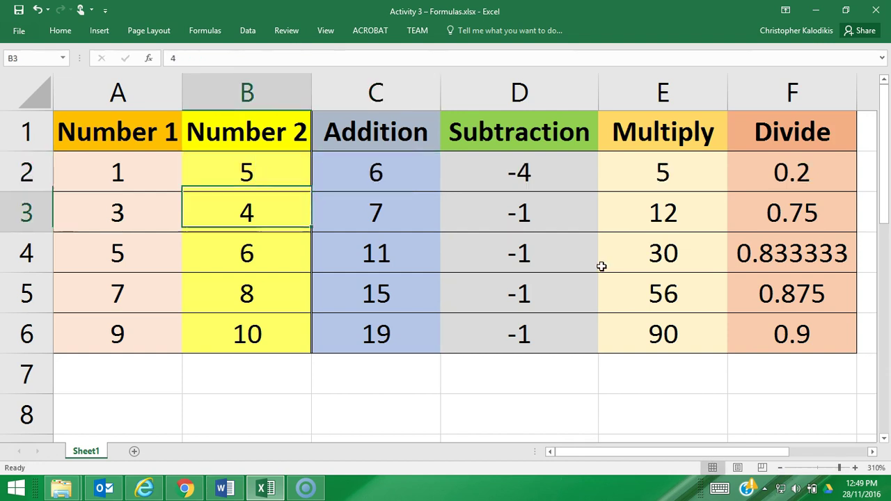
key(Up)
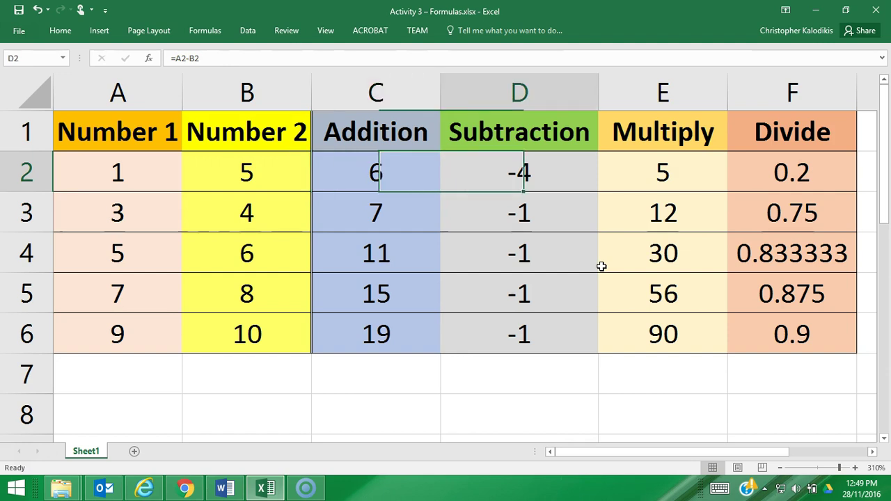
key(Right)
key(Right)
key(Left)
key(Left)
key(Left)
key(Left)
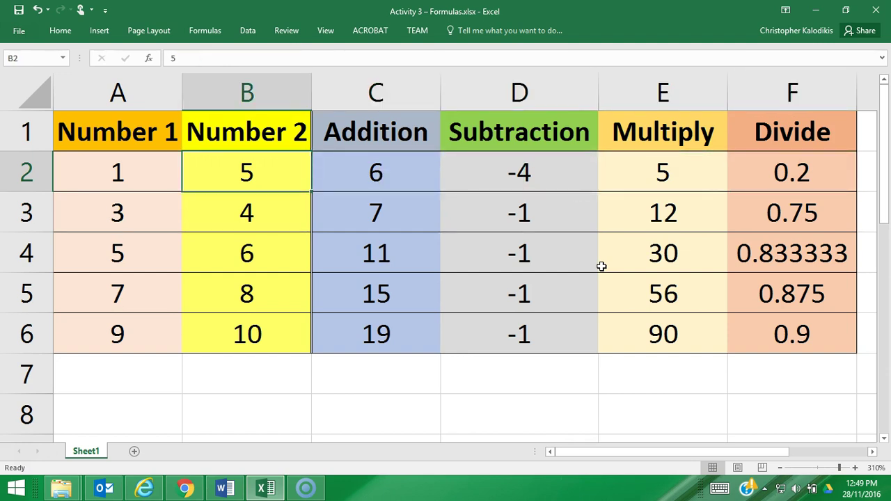
- Change B2 to 1267 and check the results update to 1268, -1266, 1267 and 0.000789
text(1267)
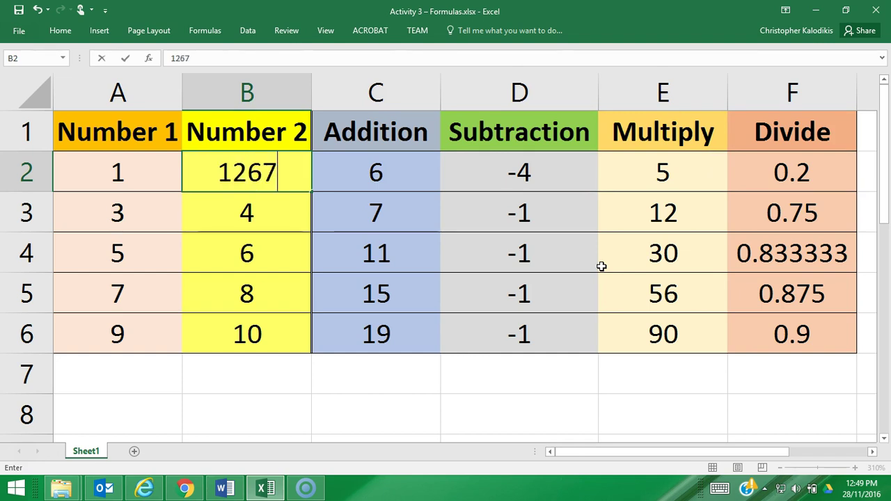
key(Return)
key(Up)
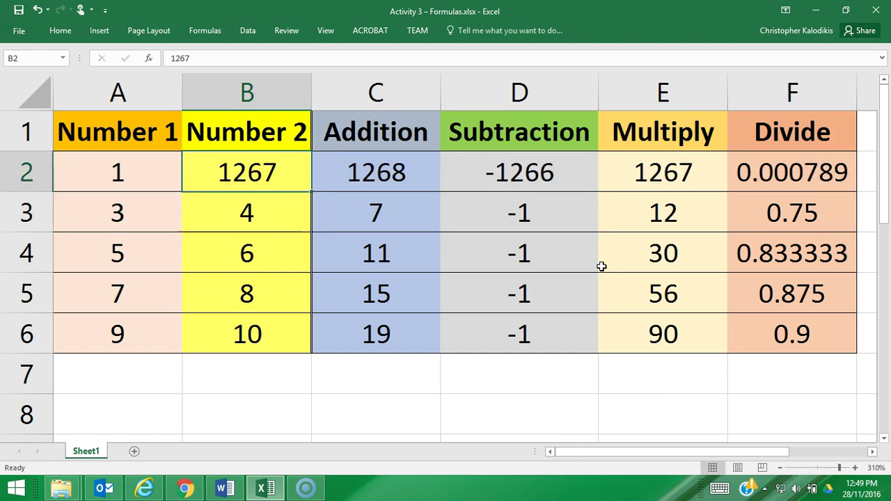
key(Right)
key(Right)
key(Right)
key(Right)
key(Right)
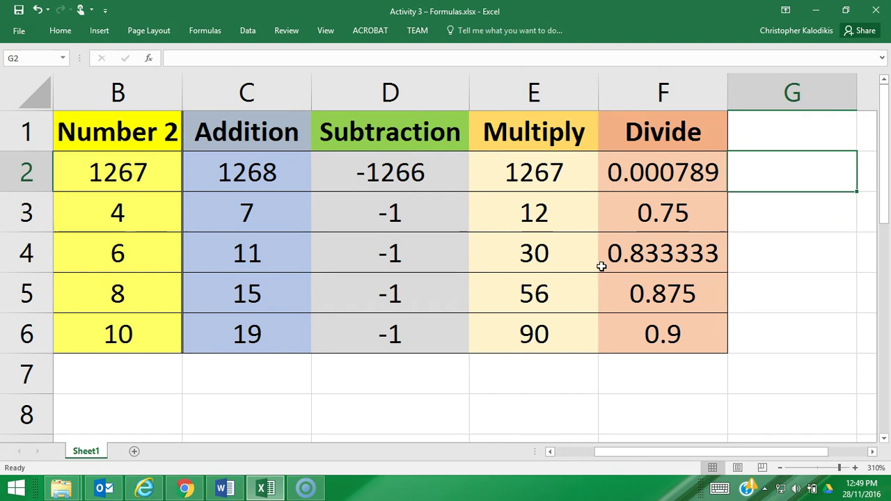
key(Left)
key(Left)
key(Left)
key(Left)
key(Left)
key(Left)
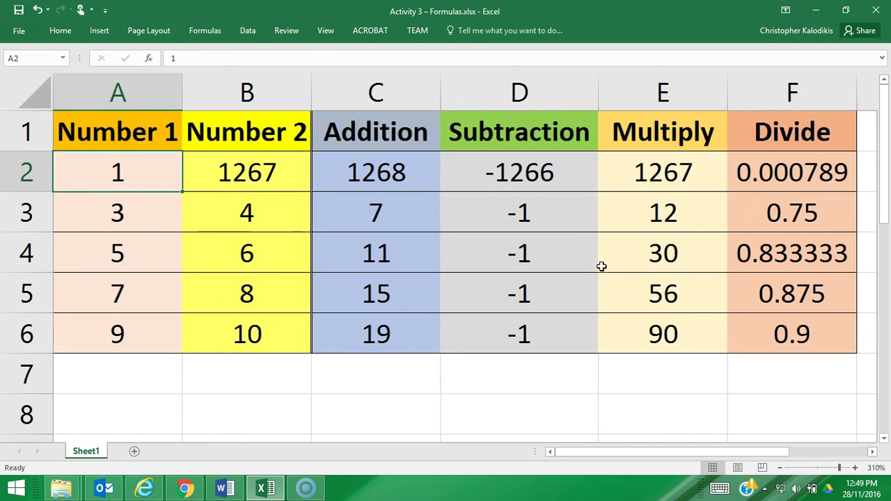